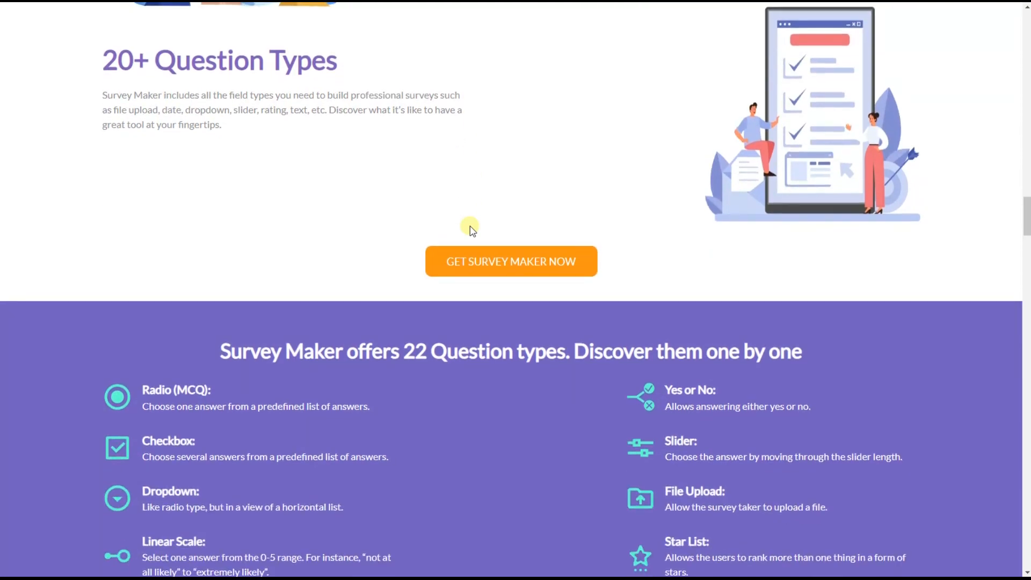
- Look through the question types and feature descriptions on the Survey Maker product page
scroll(469, 226, down, 9)
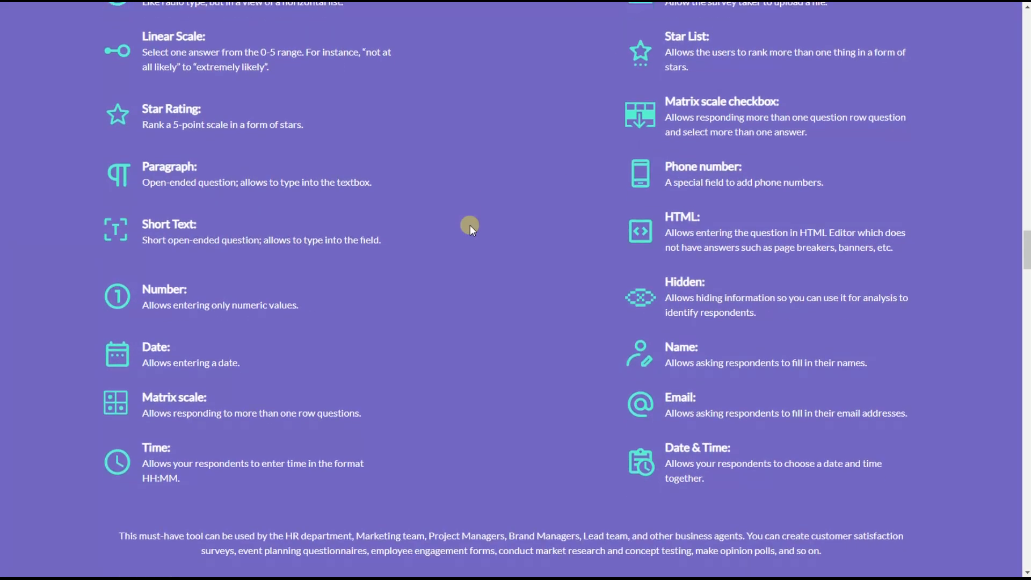
scroll(471, 229, down, 6)
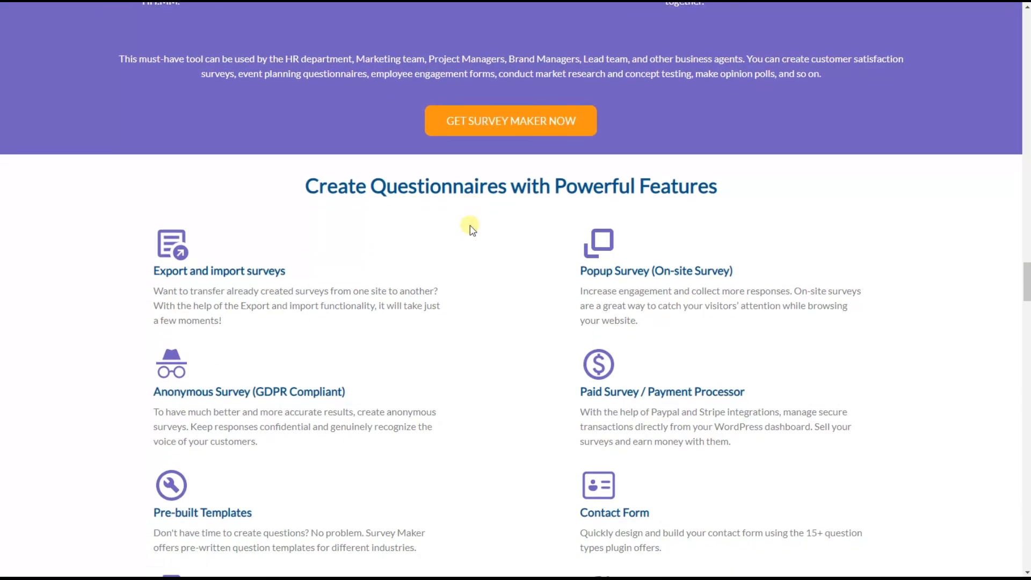
scroll(471, 230, down, 2)
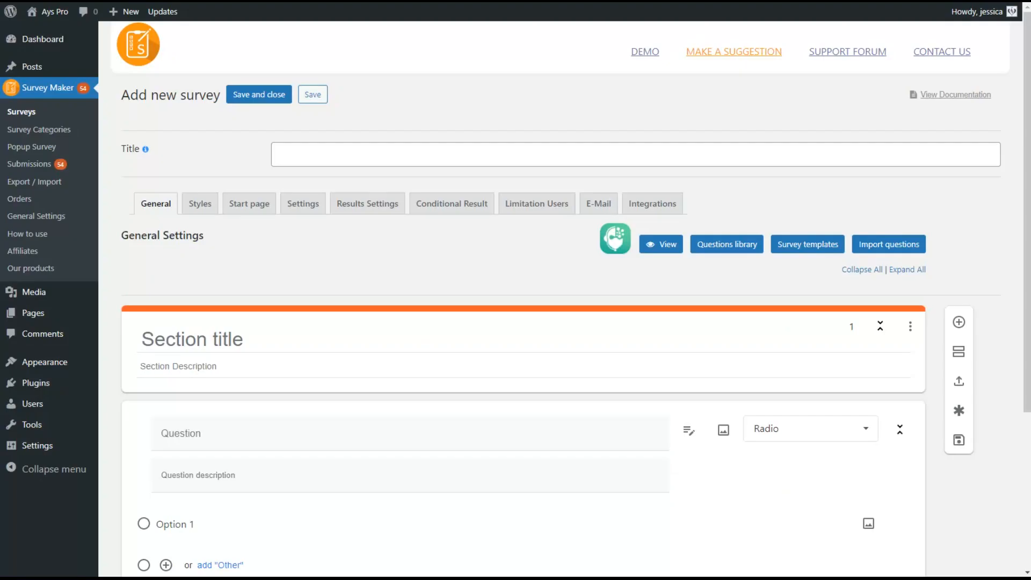
- Generate 5 questions with 3 answers each on the topic Customer Satisfaction in the new survey and look through them
click(616, 251)
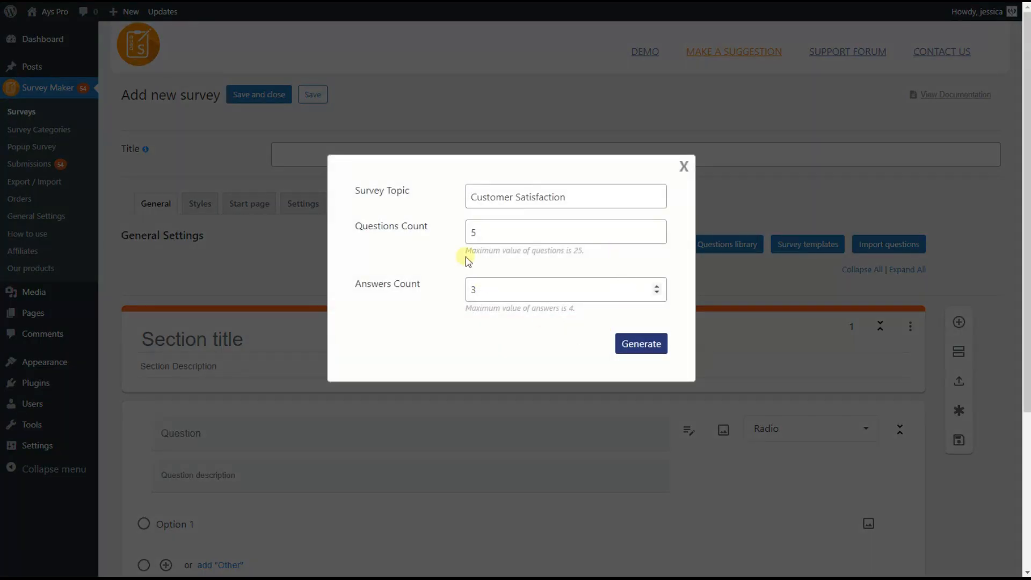
click(651, 344)
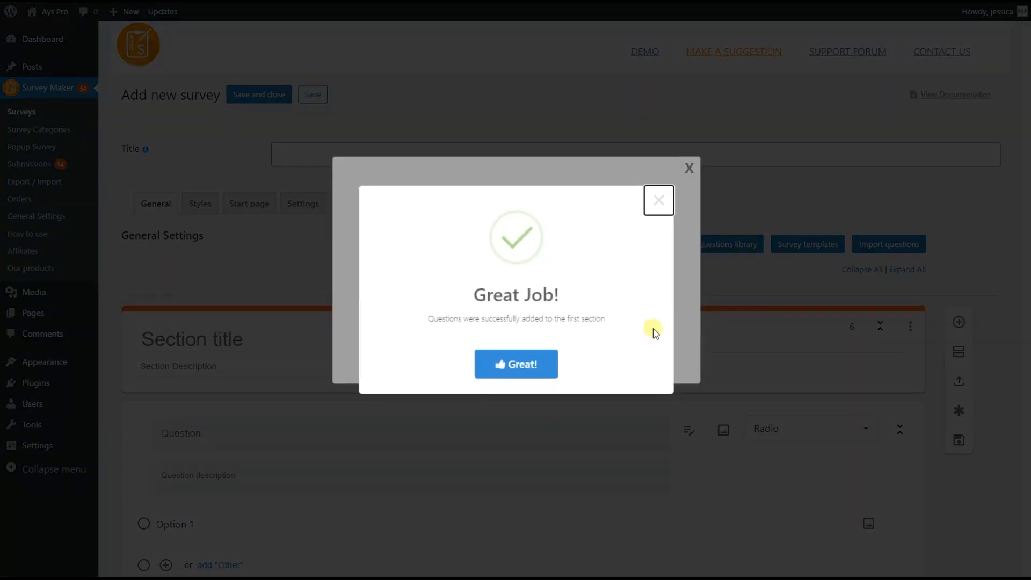
click(661, 200)
click(687, 170)
scroll(602, 338, down, 6)
scroll(603, 341, down, 10)
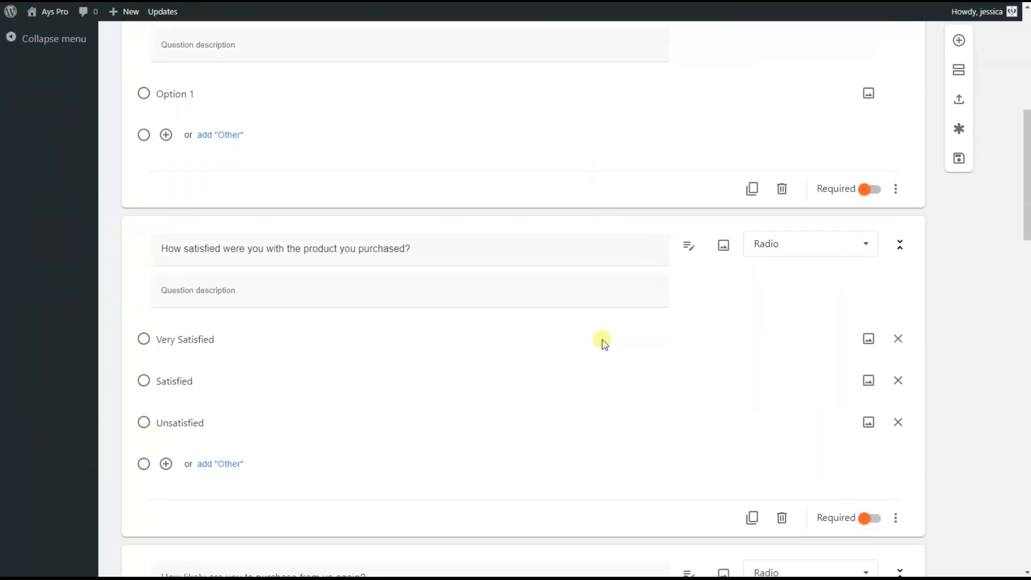
scroll(603, 342, down, 11)
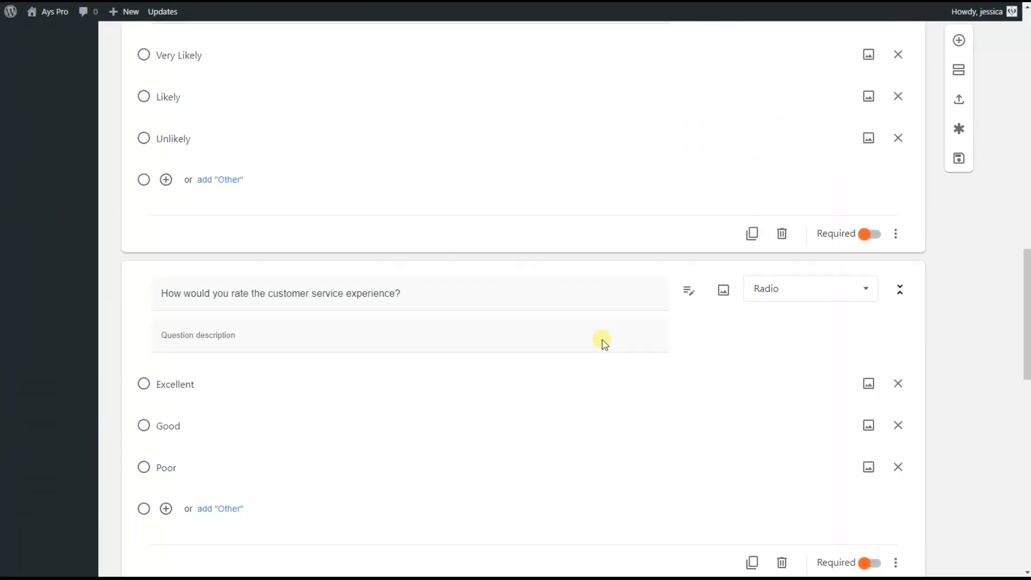
scroll(602, 340, down, 7)
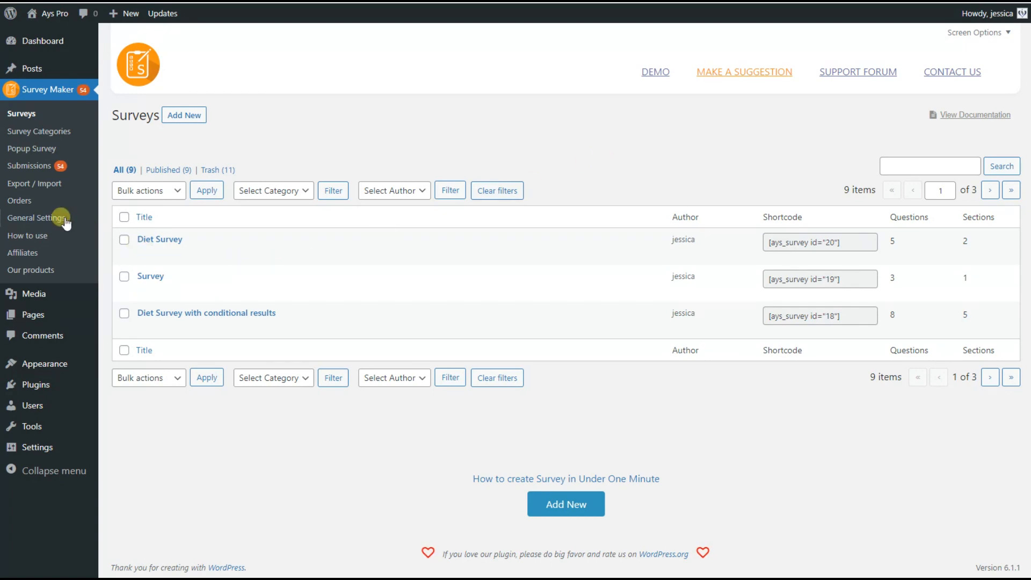
- Open the Survey Maker integration settings at the ChatGPT Question Builder section
click(66, 221)
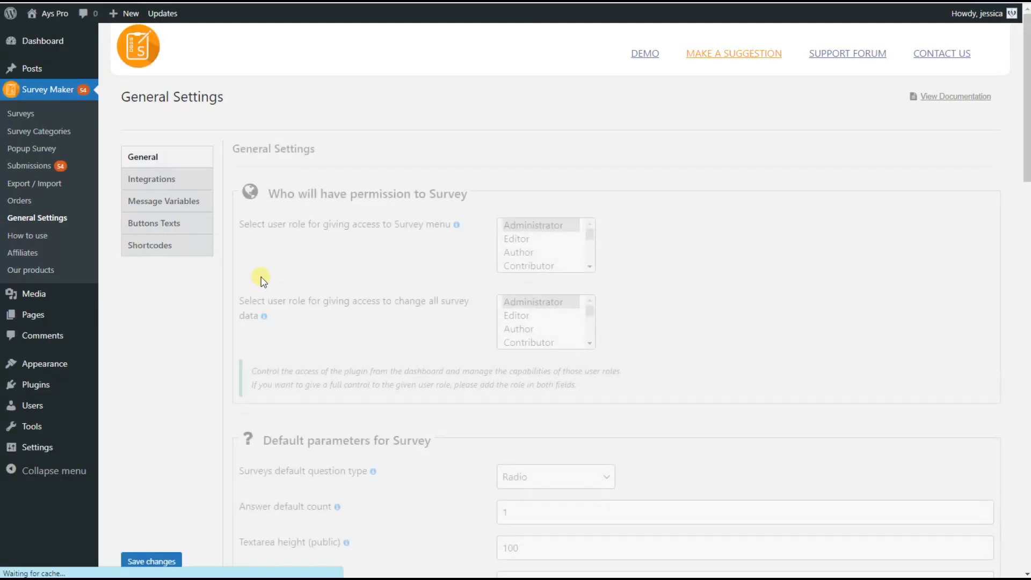
click(169, 178)
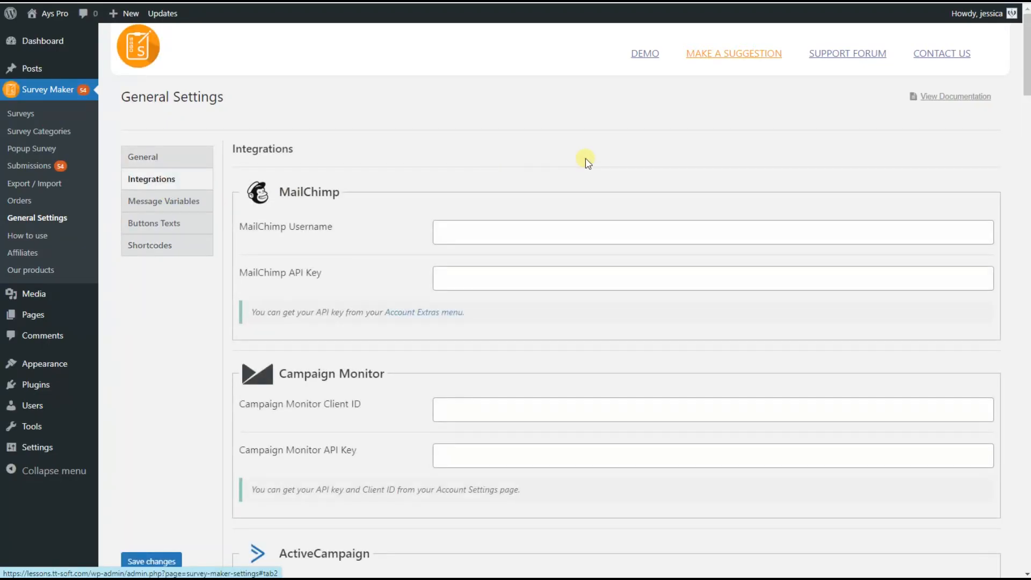
scroll(586, 162, down, 15)
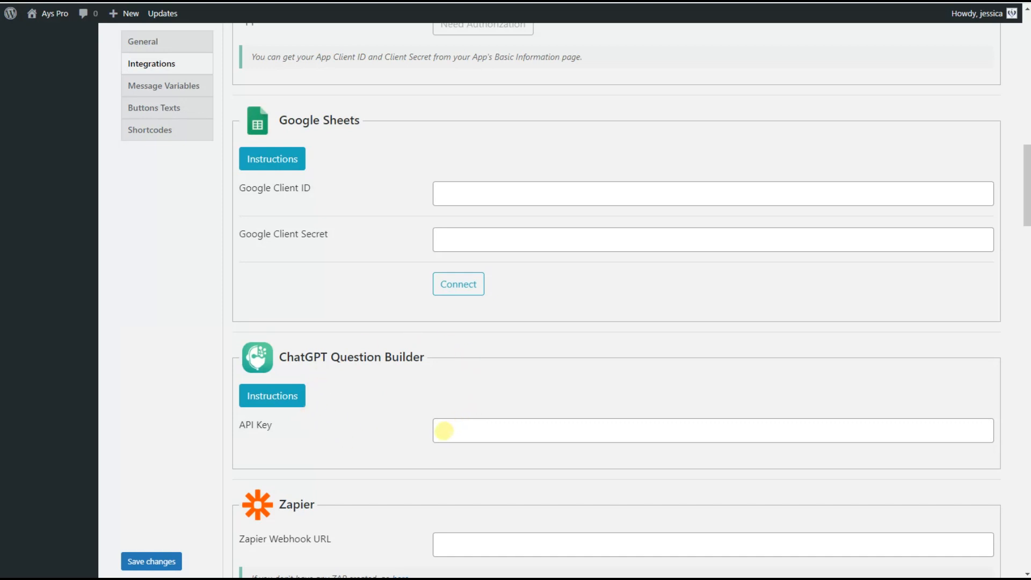
scroll(381, 253, down, 3)
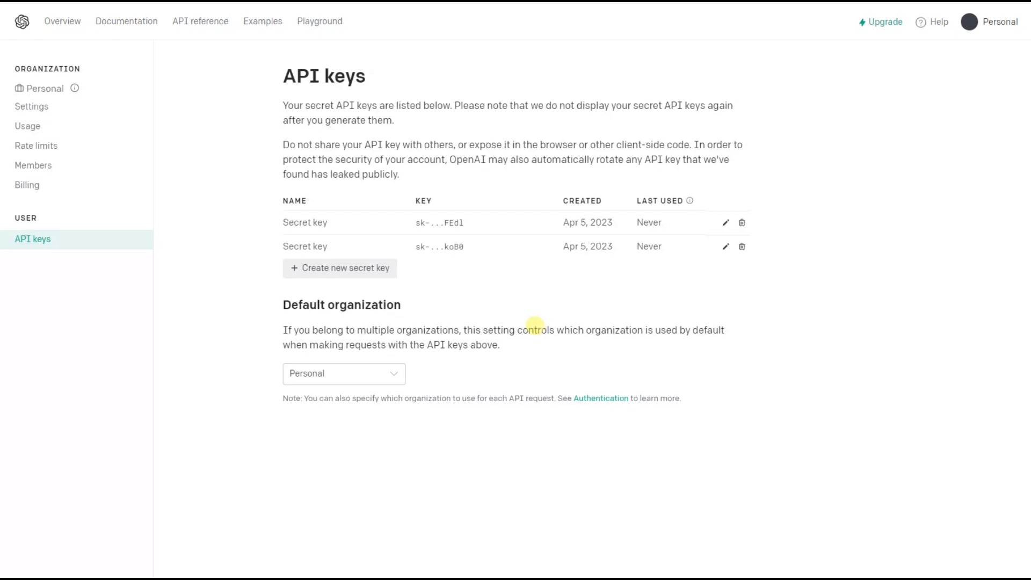
- Switch to the OpenAI API keys page, create a new secret key named Secret Key and copy it
click(333, 270)
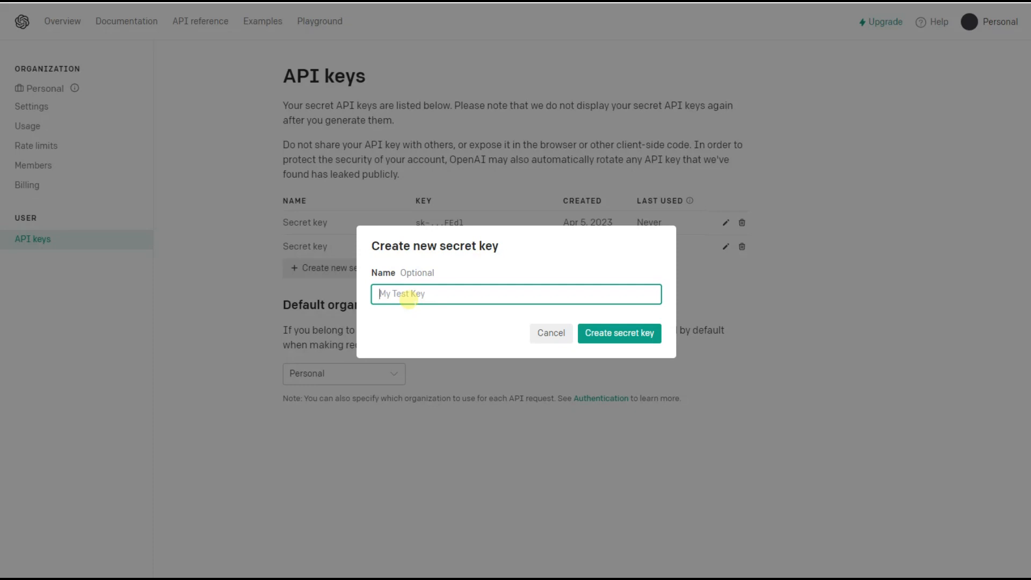
text(Secret Key)
click(642, 345)
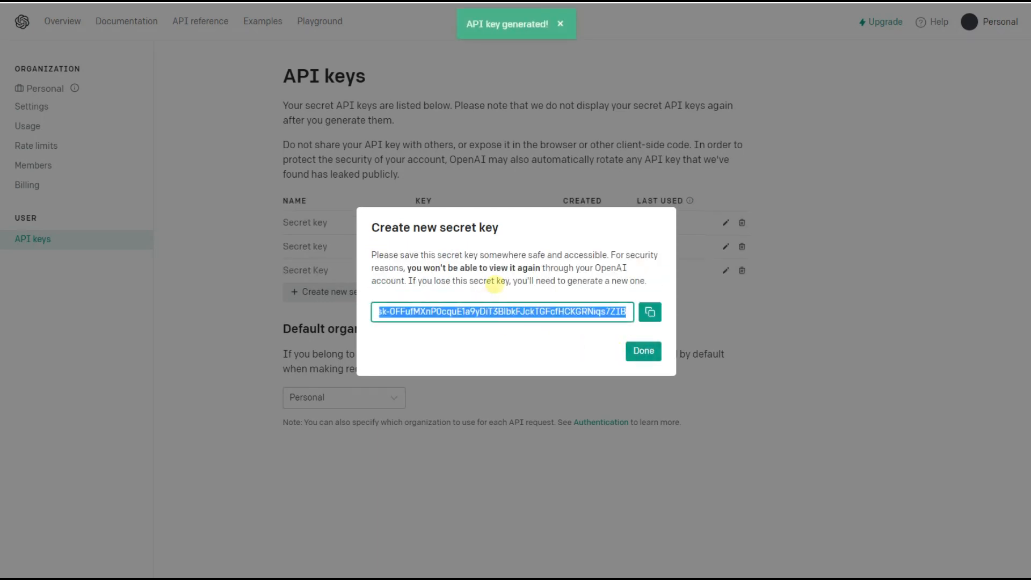
click(651, 314)
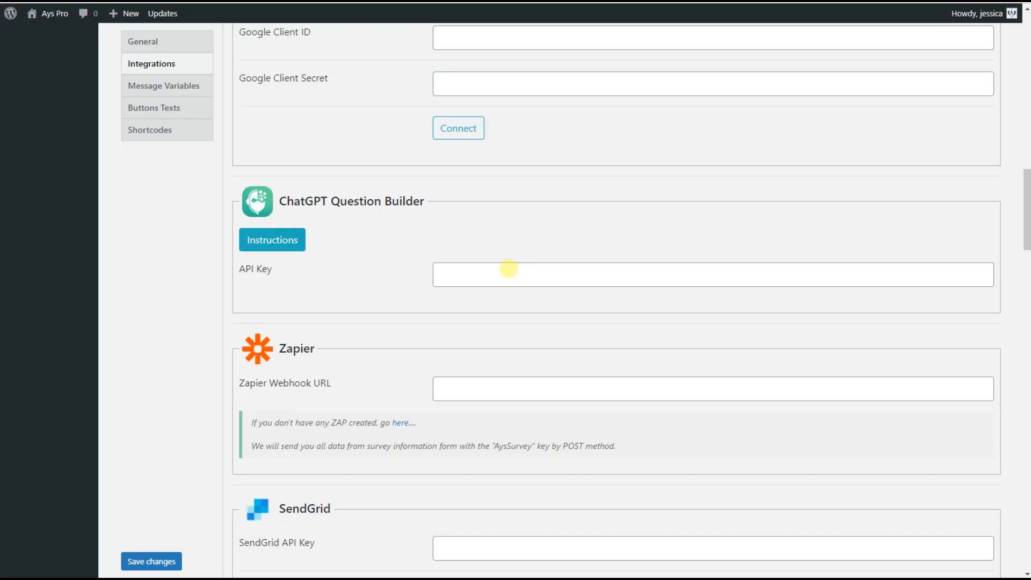
- Back in the WordPress integration settings, paste the API key into the ChatGPT Question Builder section and save
click(515, 273)
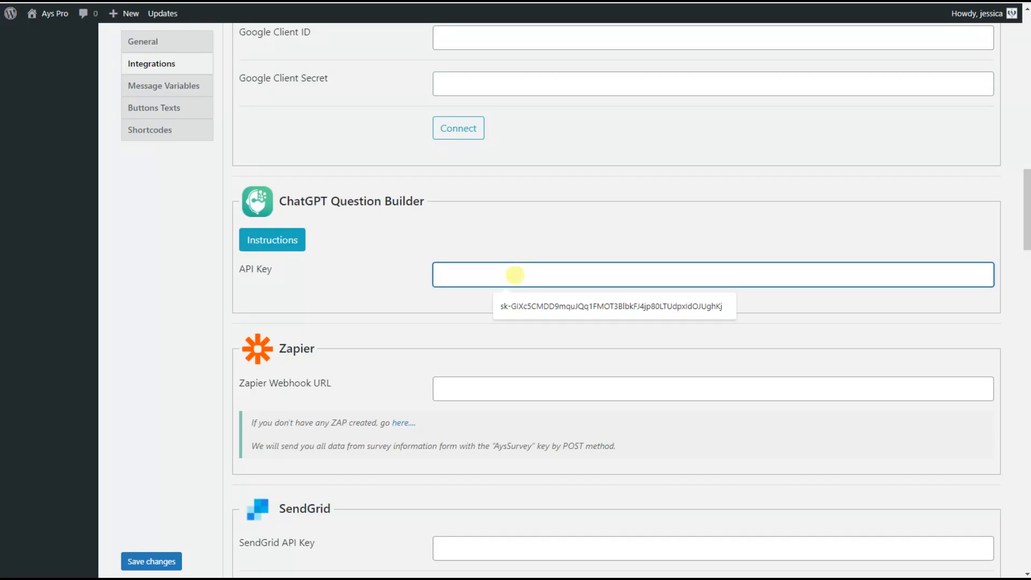
key(ctrl+v)
click(444, 301)
key(ctrl+s)
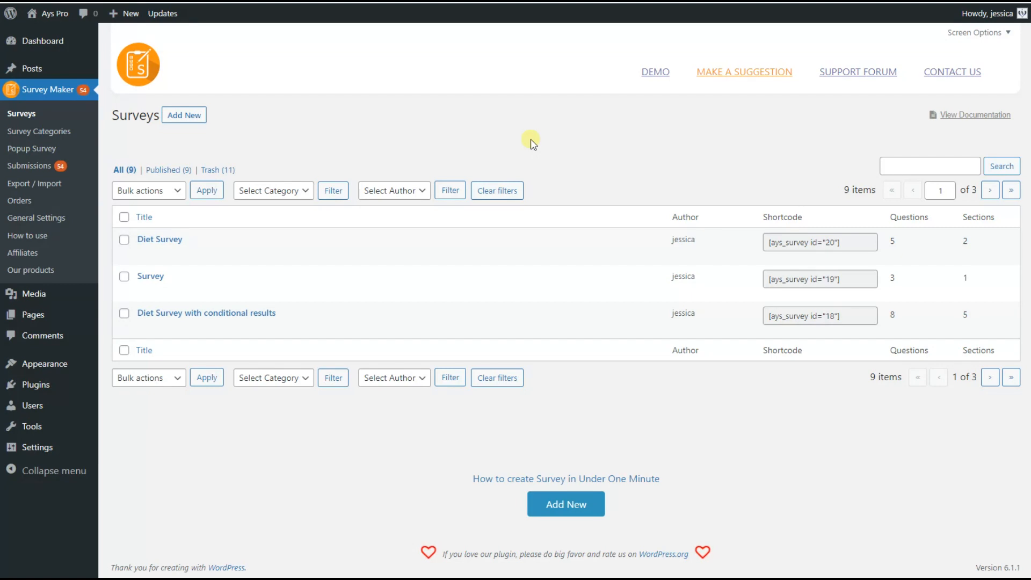
- Create a new survey and generate 5 questions with 3 answers each on the topic Customer Satisfaction
click(202, 117)
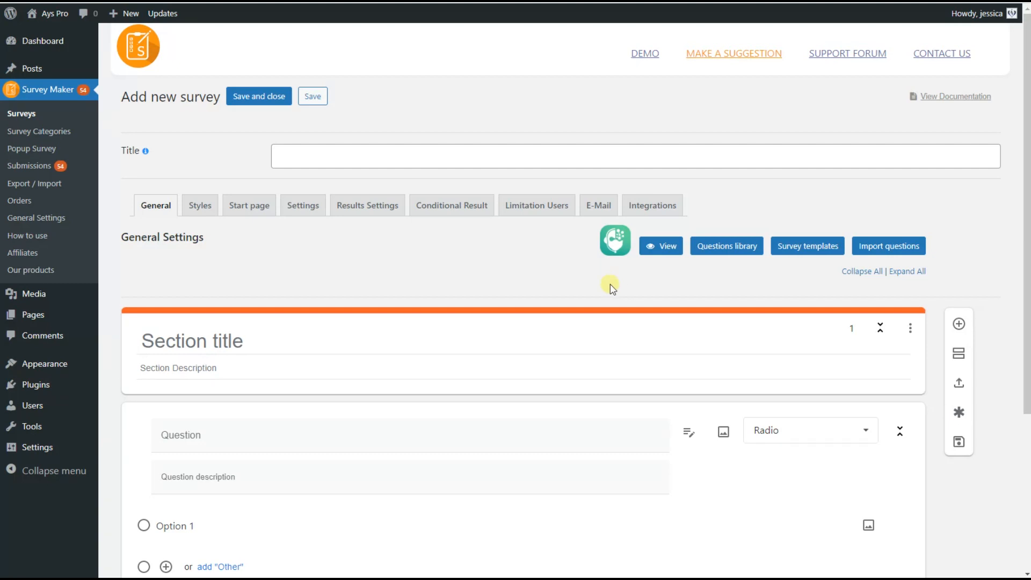
click(614, 242)
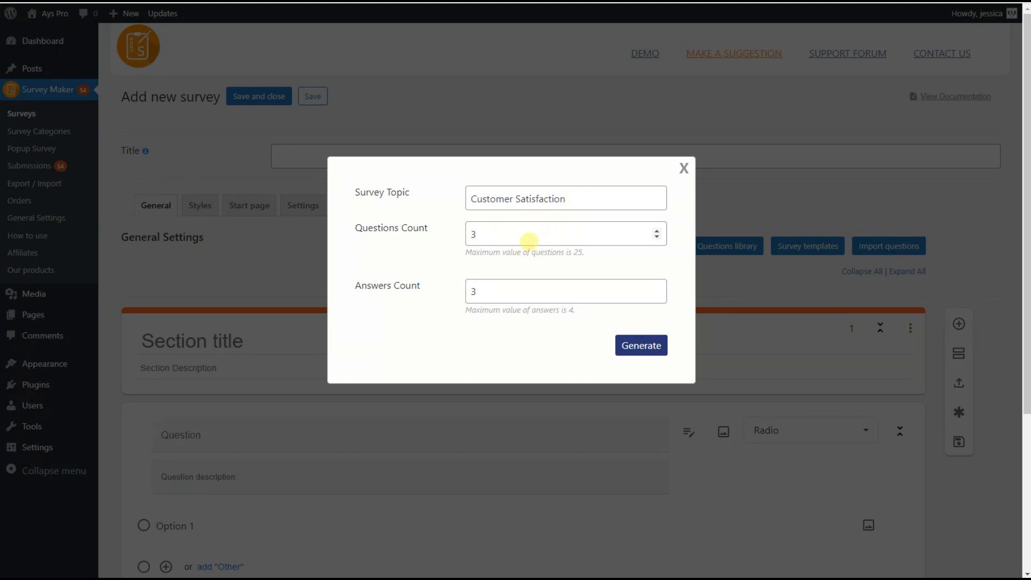
double_click(531, 232)
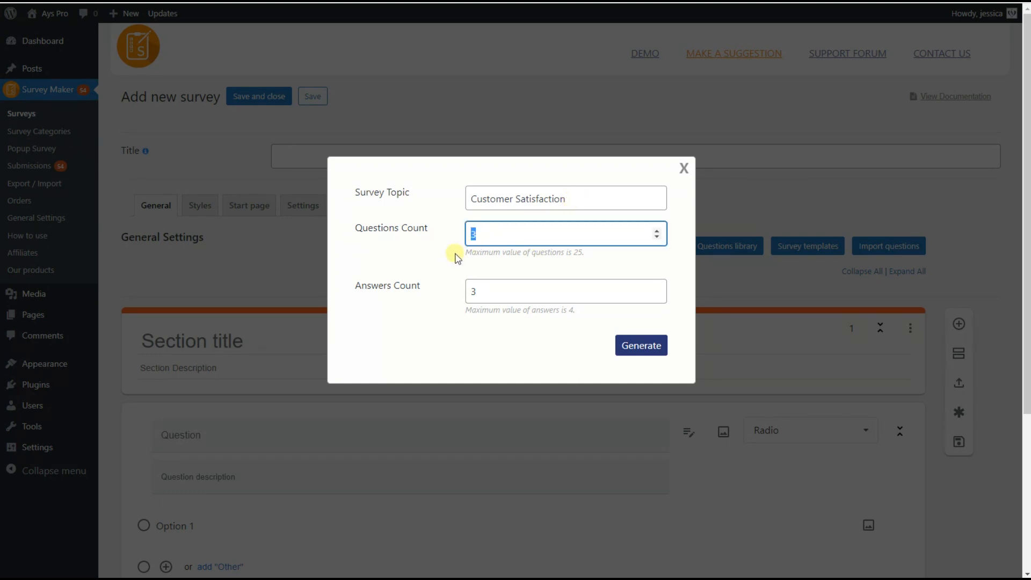
text(5)
click(434, 253)
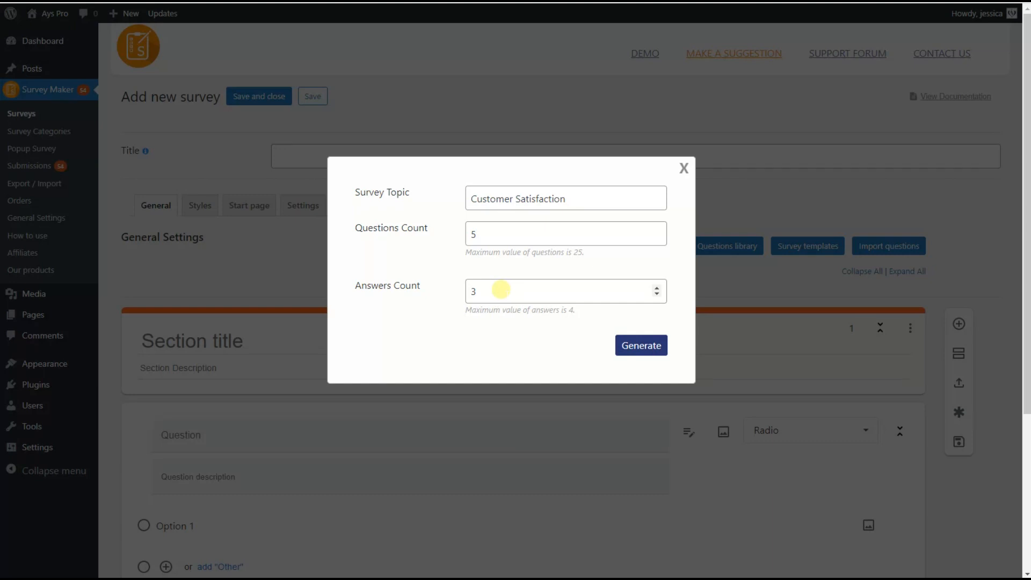
click(629, 343)
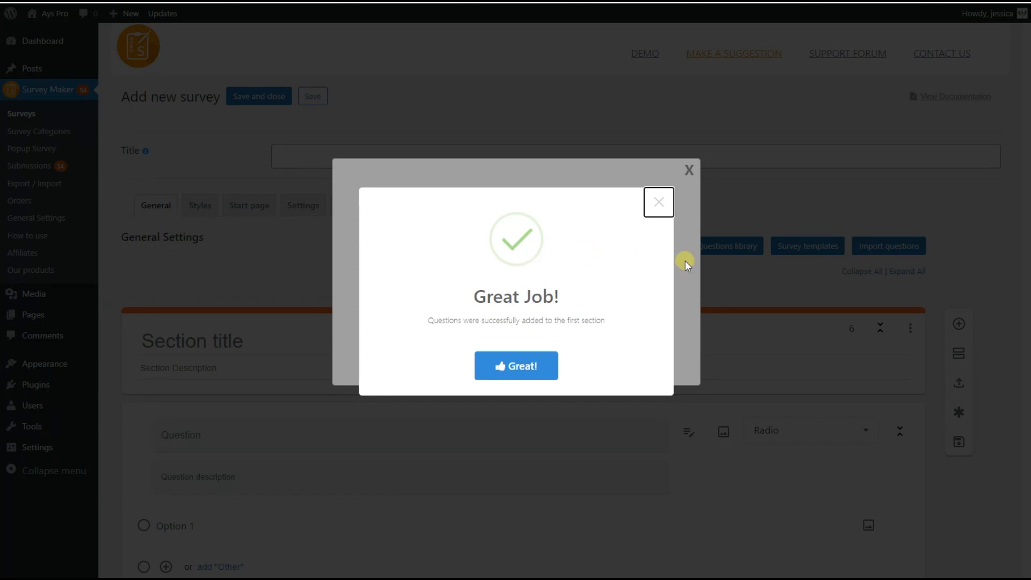
click(665, 213)
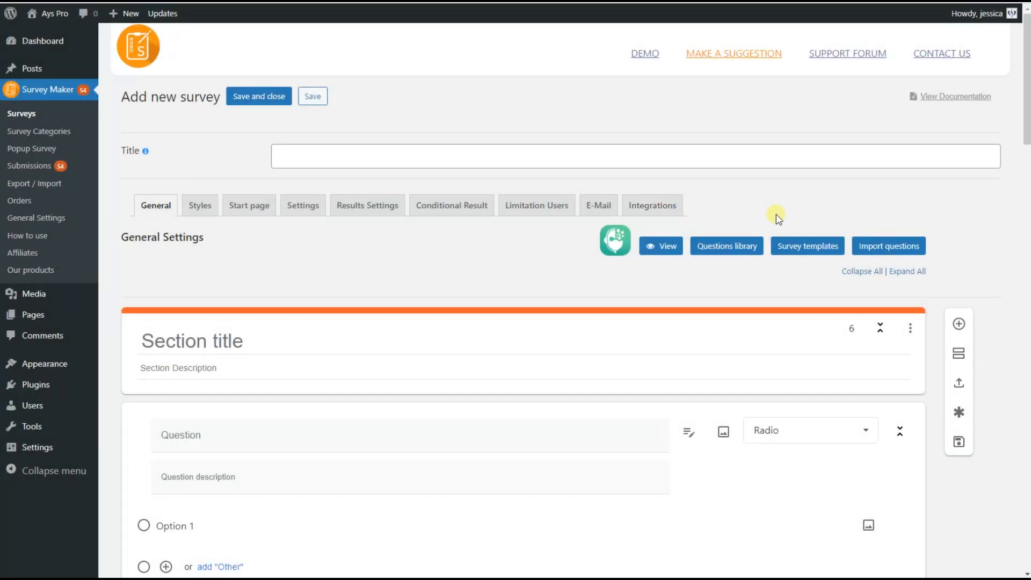
- Review the generated customer satisfaction questions and their answer options in the survey's section
scroll(361, 186, down, 15)
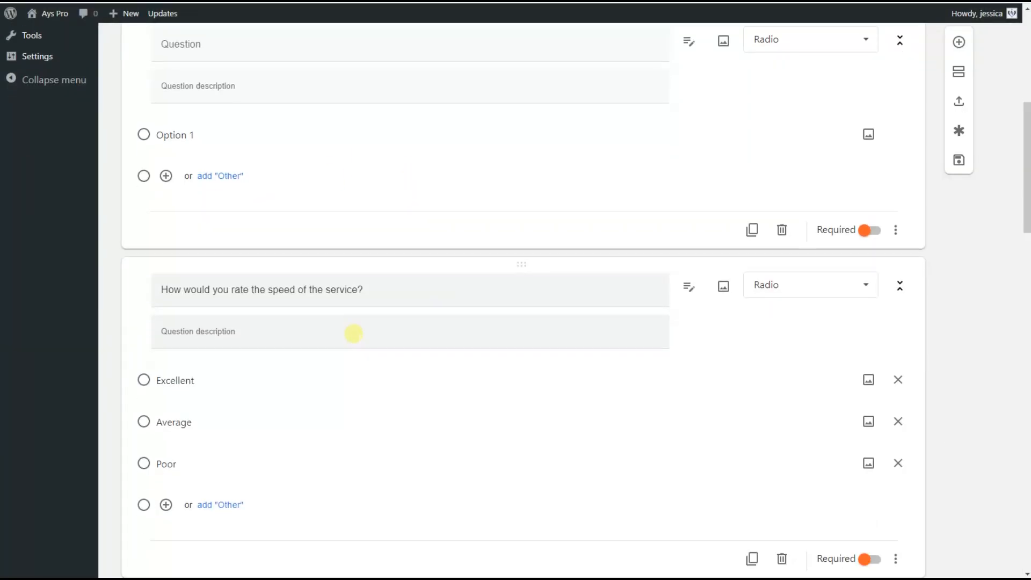
scroll(259, 320, down, 6)
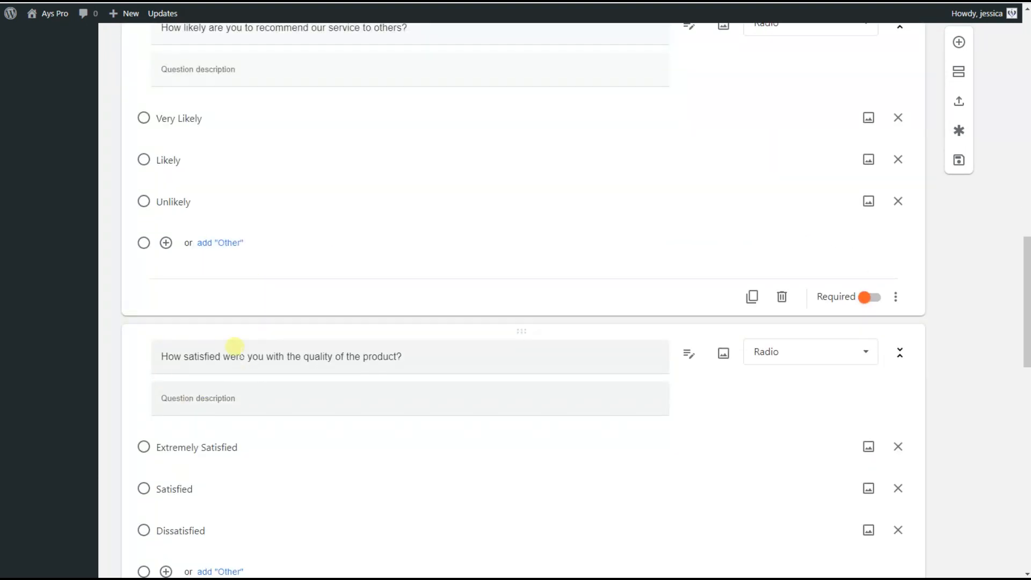
scroll(234, 469, down, 2)
scroll(265, 453, up, 7)
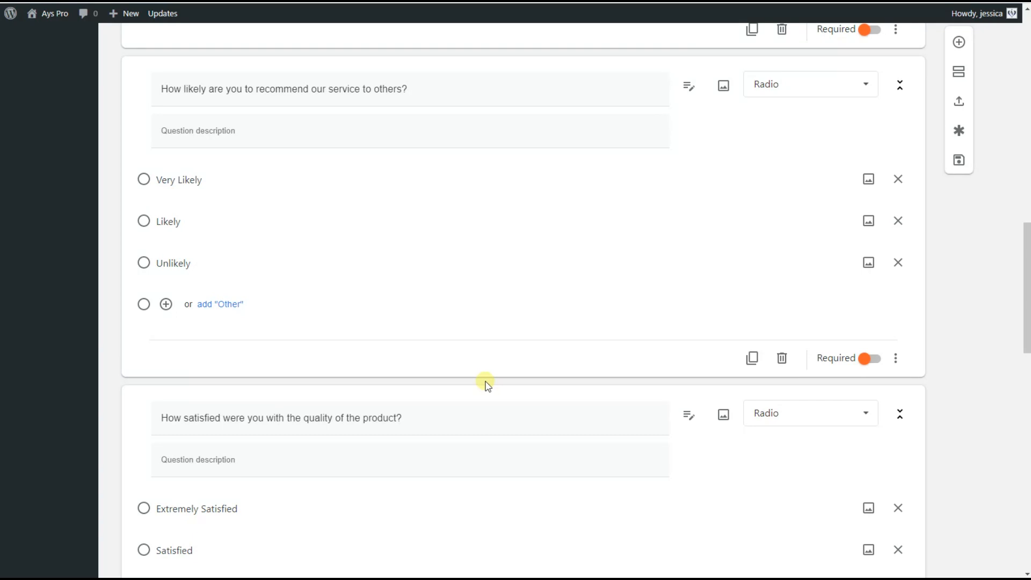
scroll(451, 376, up, 14)
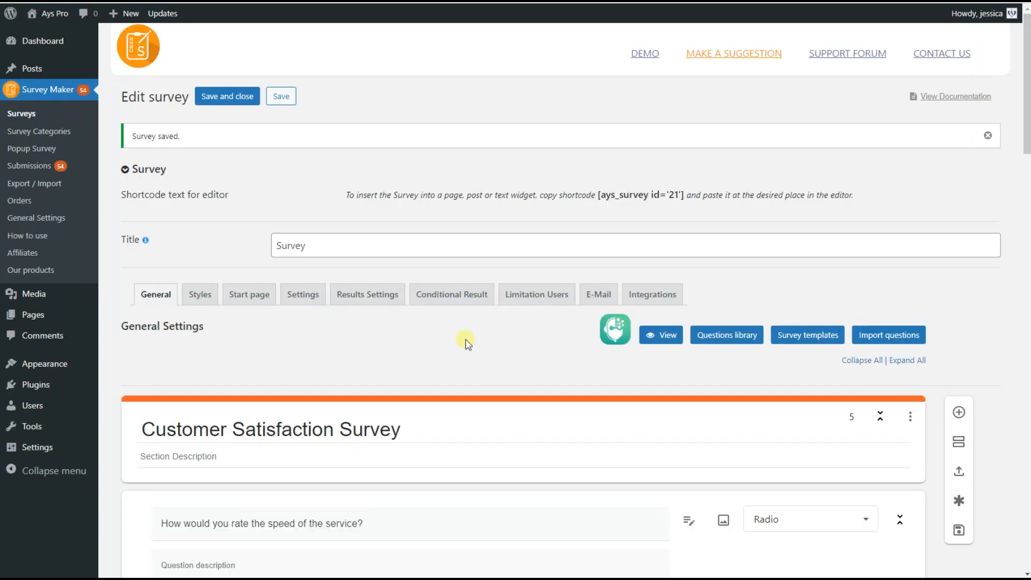
- Copy the saved survey's shortcode [ays_survey id='21'] and paste it into the body of a new post
click(625, 197)
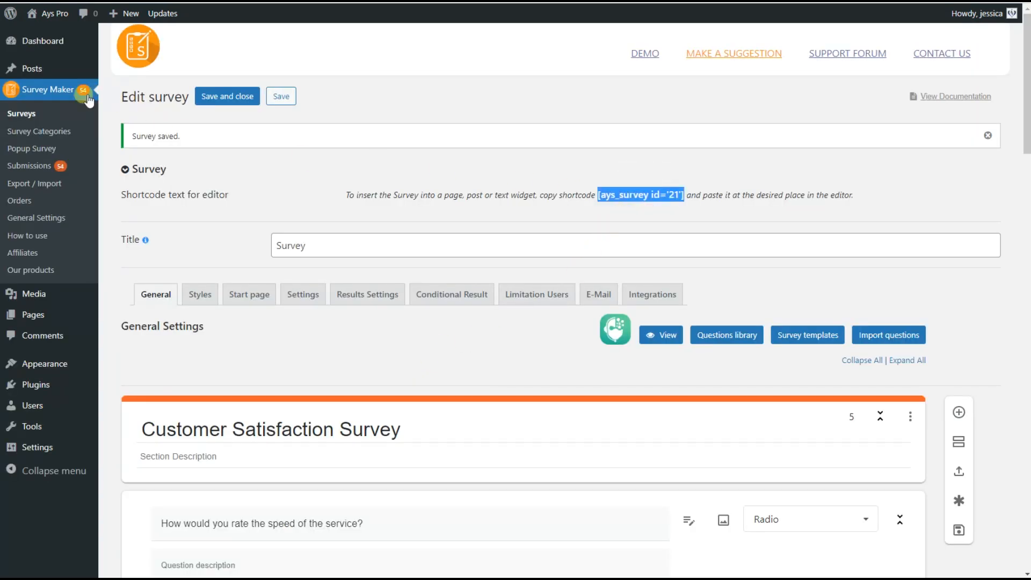
click(58, 79)
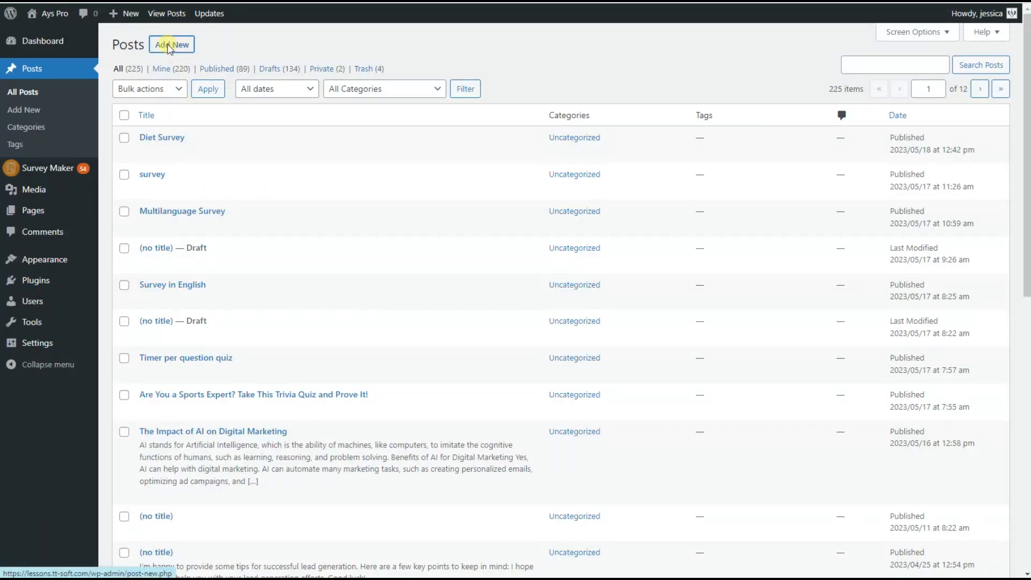
click(170, 46)
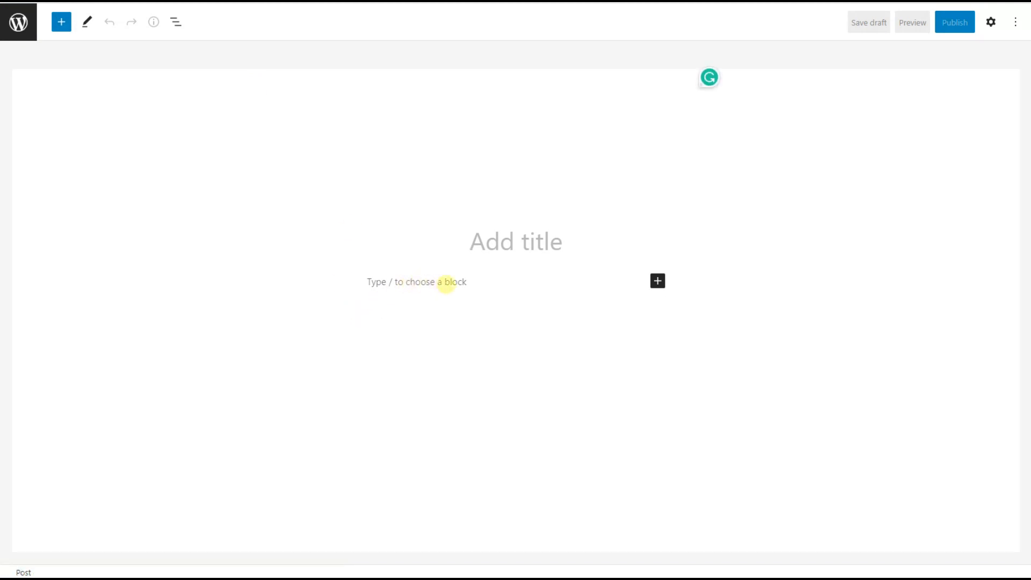
click(447, 282)
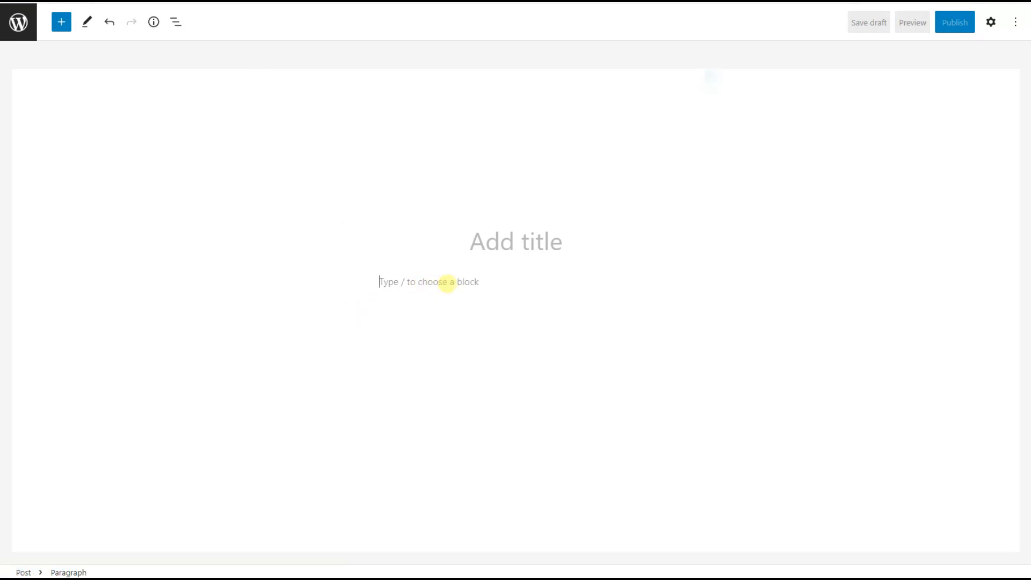
key(ctrl+v)
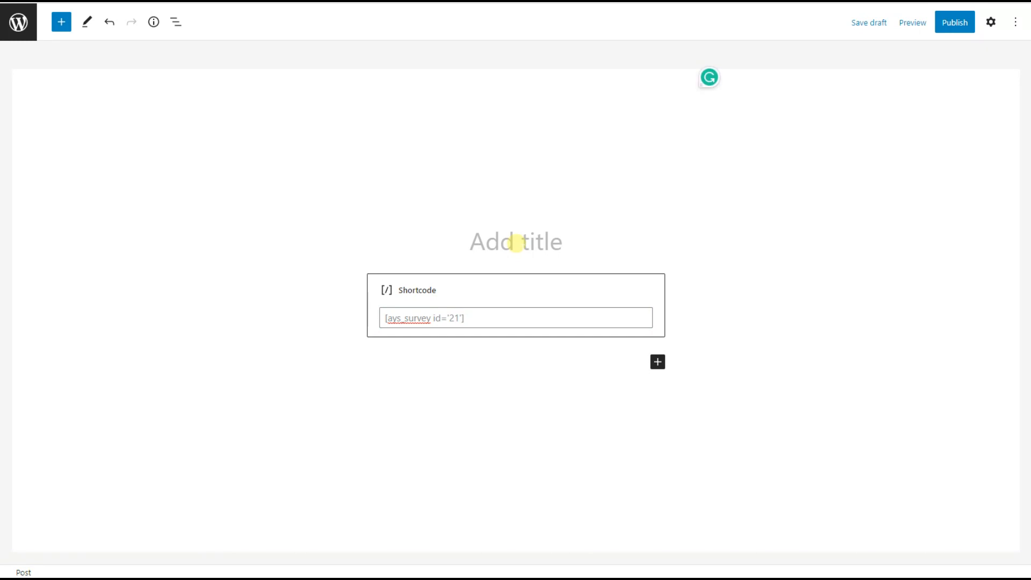
- Title the post Customer Satisfaction Survey and publish it
text(Customer Satisfaction S)
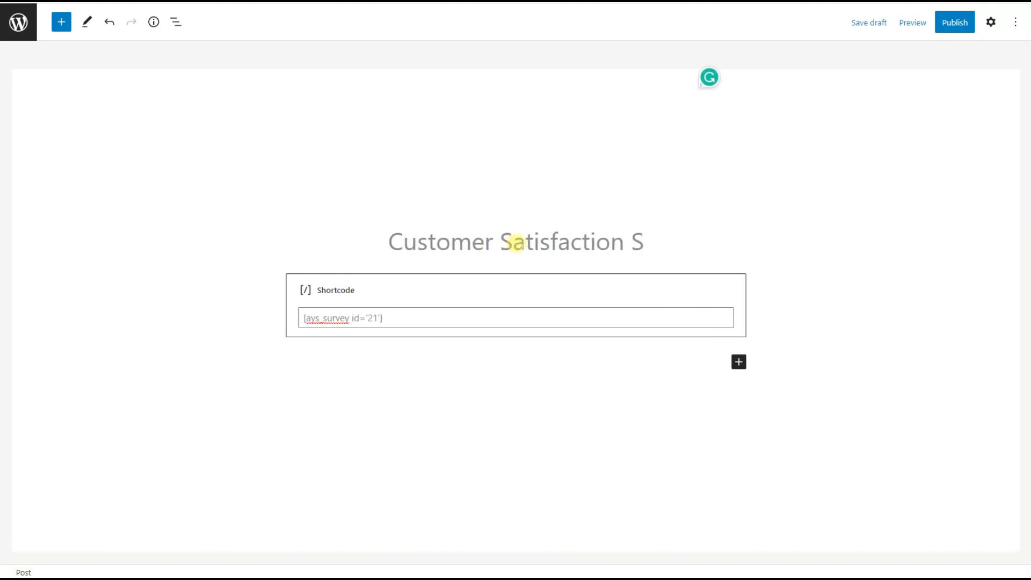
text(urvey)
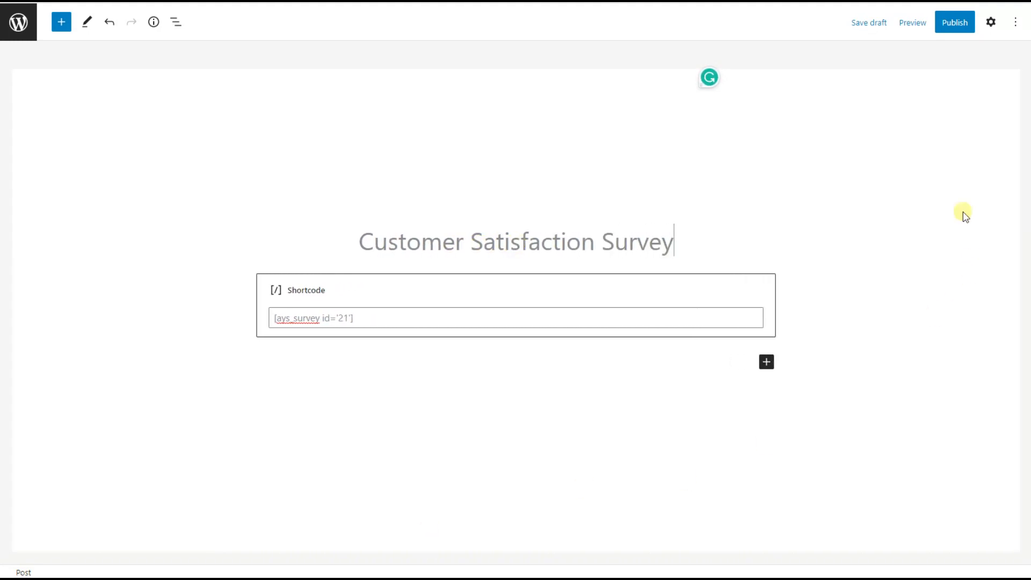
click(959, 23)
click(908, 22)
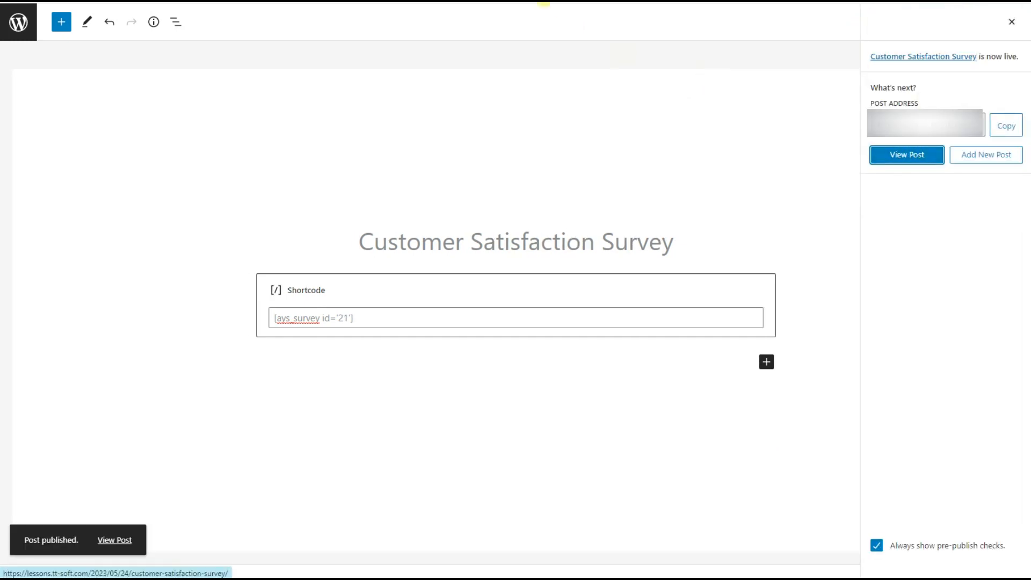
- Open the published Customer Satisfaction Survey post and look through the survey's questions on the live page
click(544, 1)
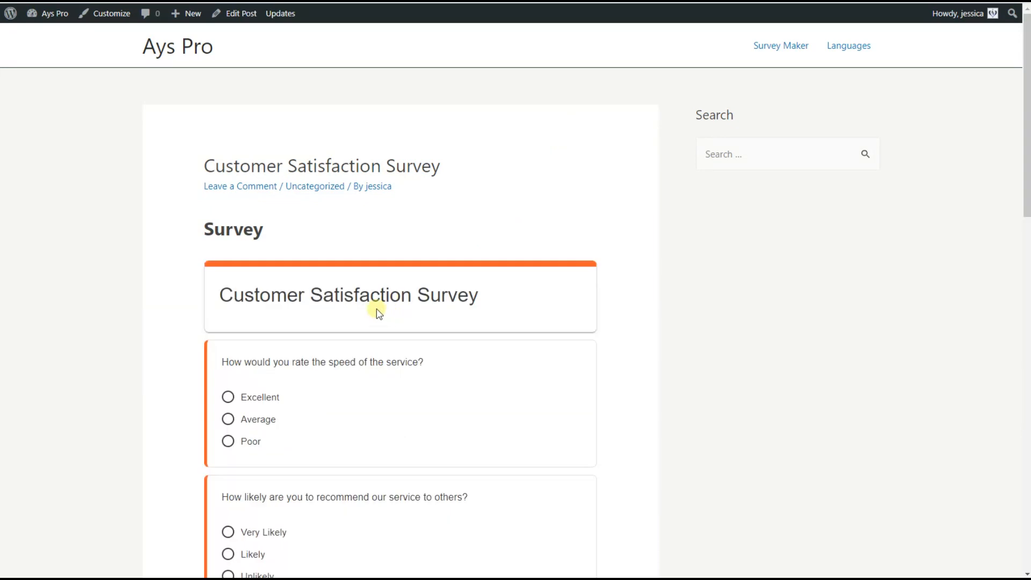
scroll(392, 276, down, 7)
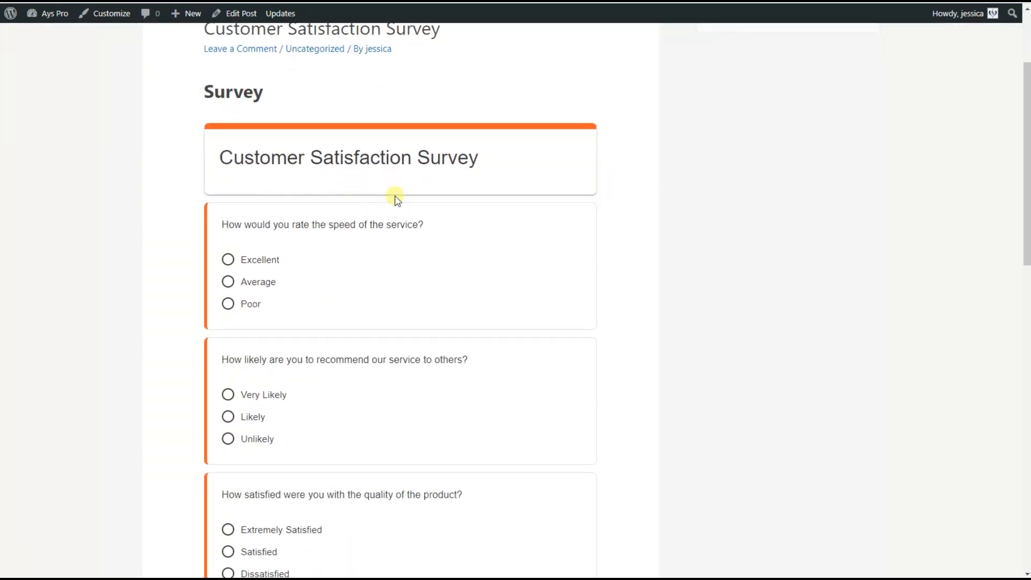
scroll(340, 240, down, 4)
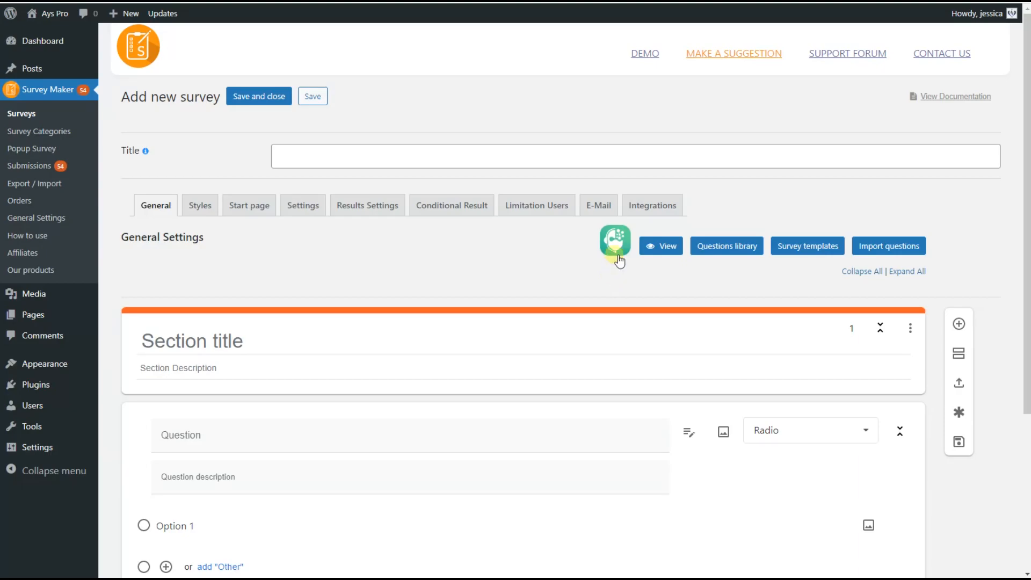
- In another new survey, generate 5 questions with 3 answers each on the topic Customer Satisfaction and close the generator
click(619, 259)
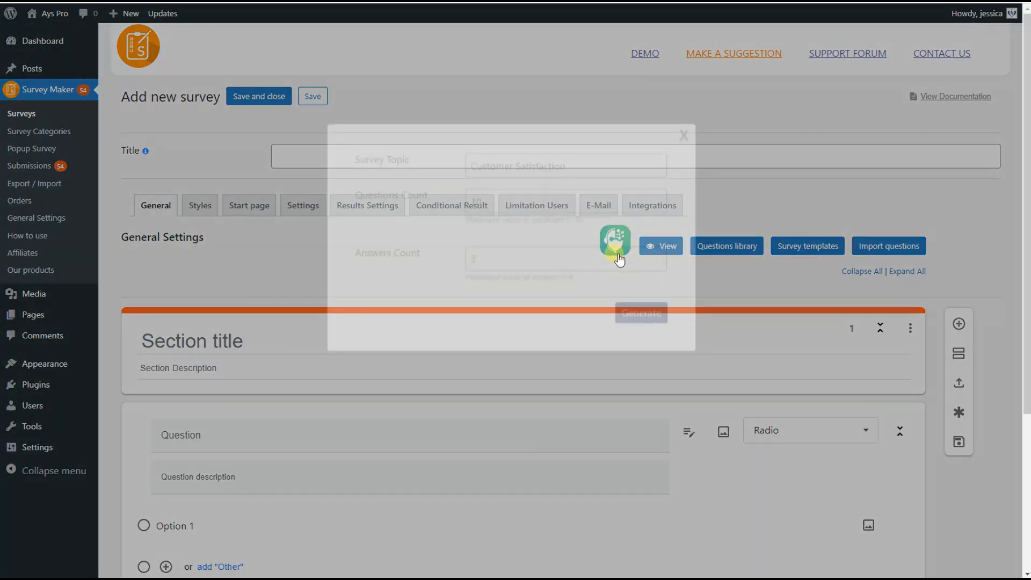
double_click(477, 235)
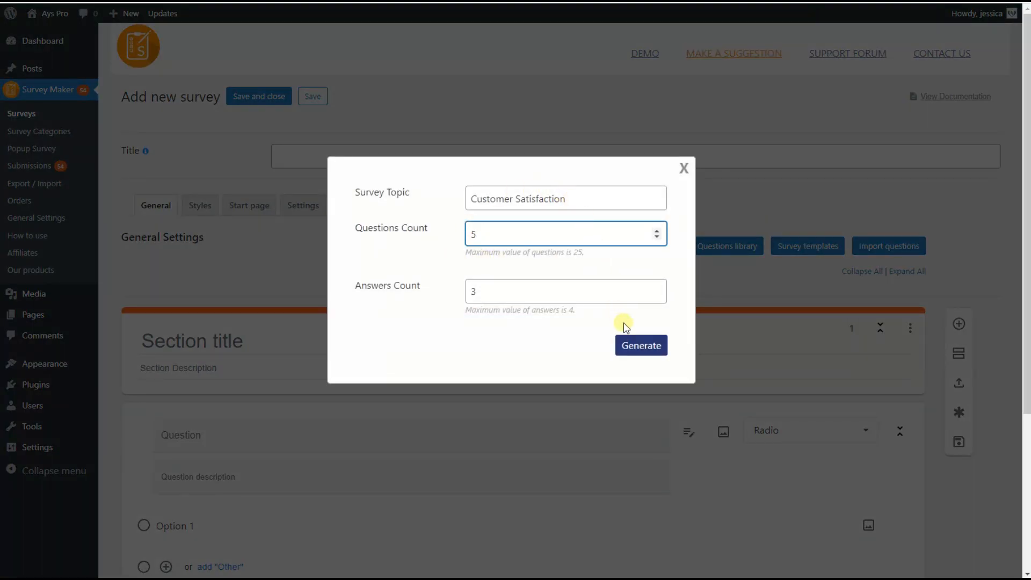
click(642, 351)
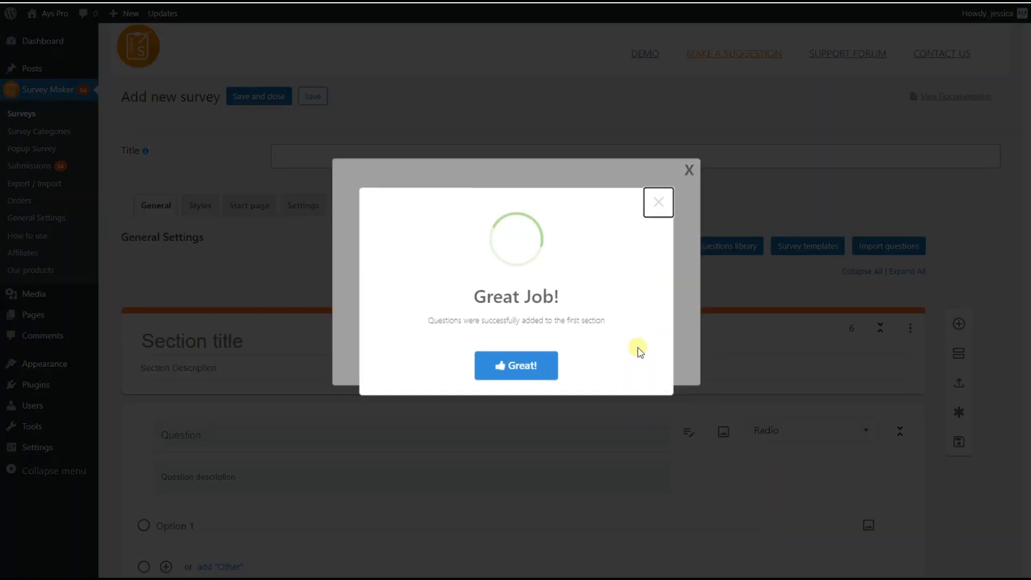
click(658, 206)
click(688, 170)
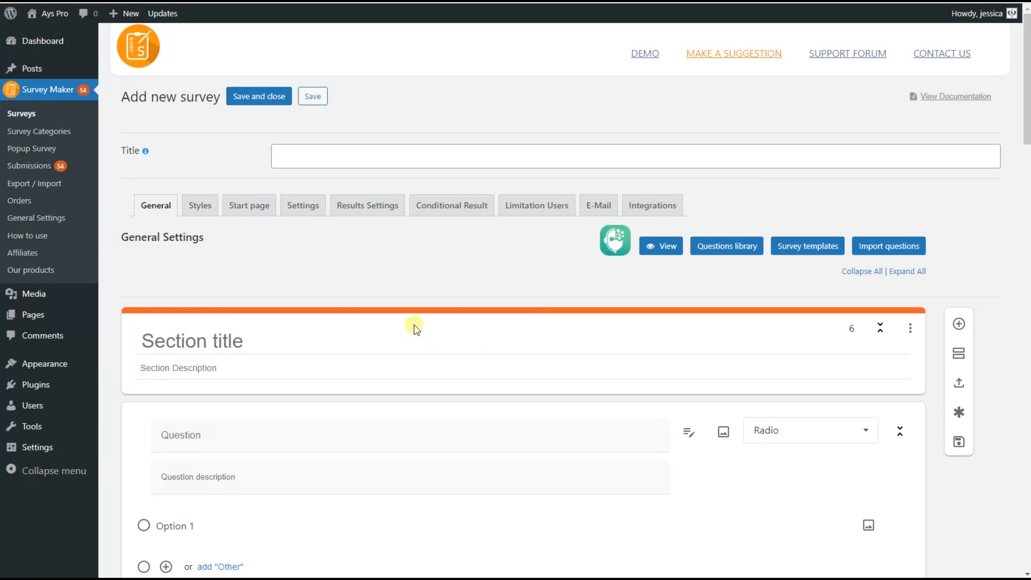
- Examine the newly generated set of customer satisfaction questions and their answer options through to the end of the section
scroll(415, 327, down, 5)
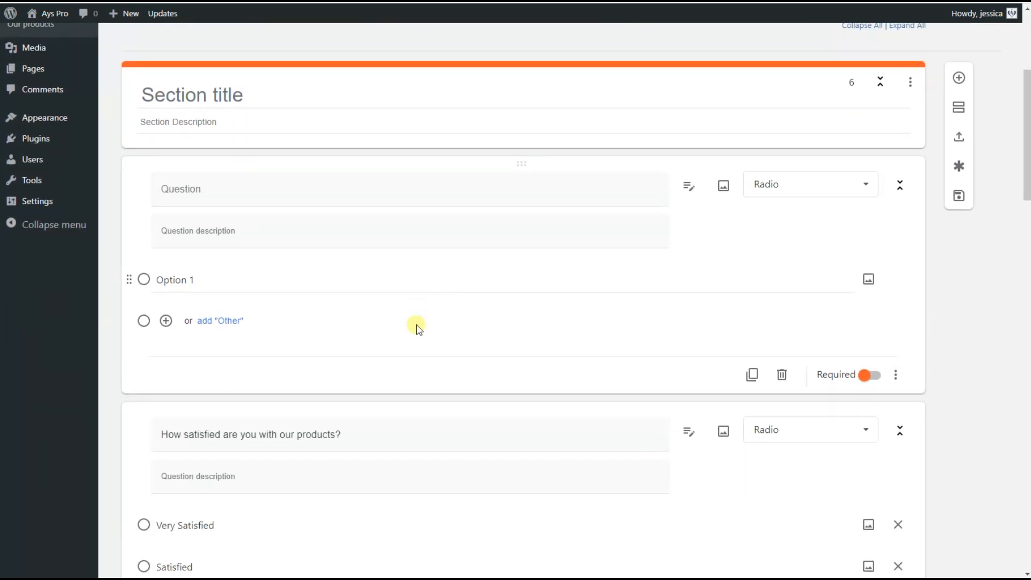
scroll(419, 328, down, 8)
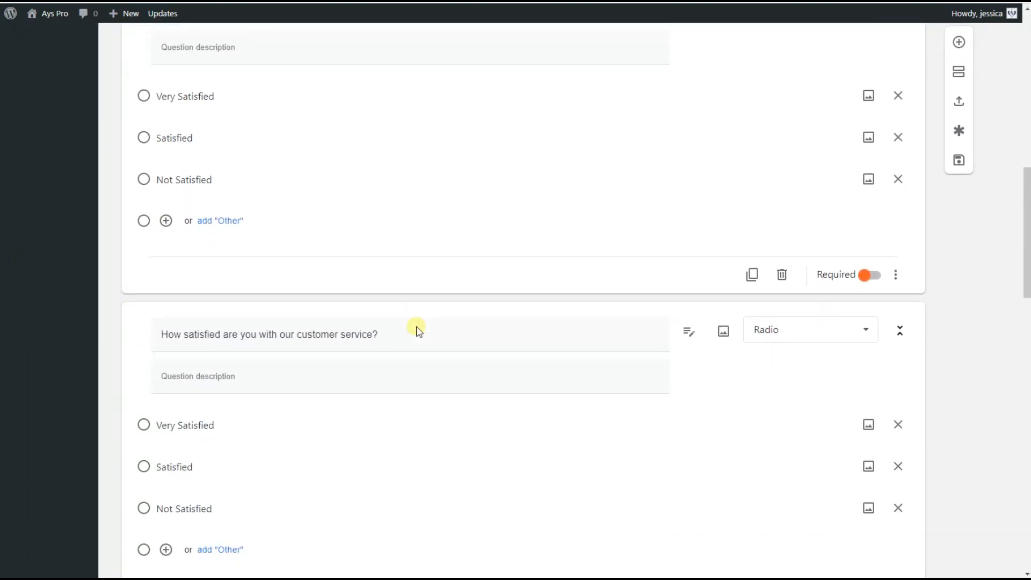
scroll(419, 329, down, 2)
scroll(419, 329, down, 1)
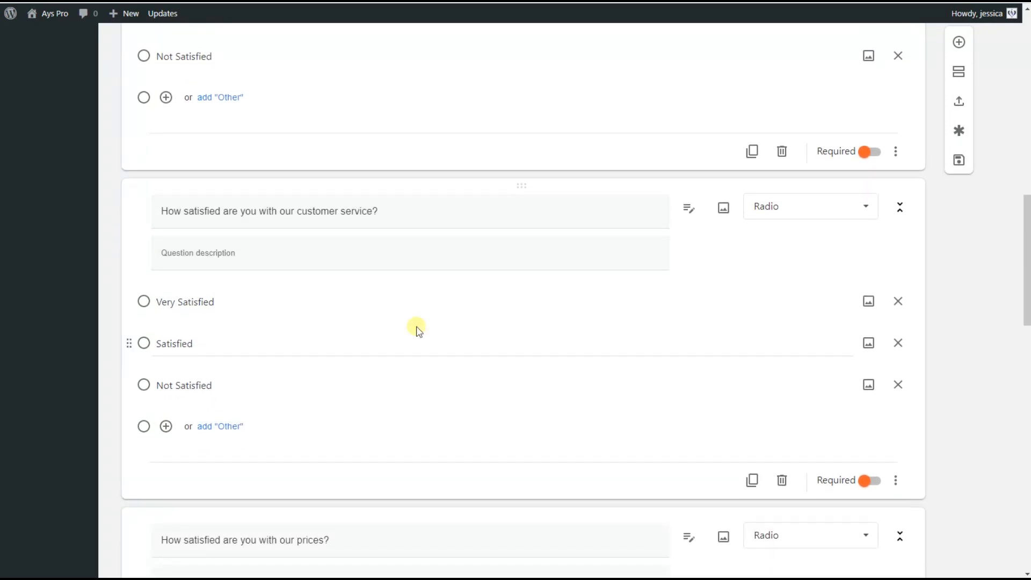
scroll(418, 328, down, 2)
scroll(418, 329, down, 2)
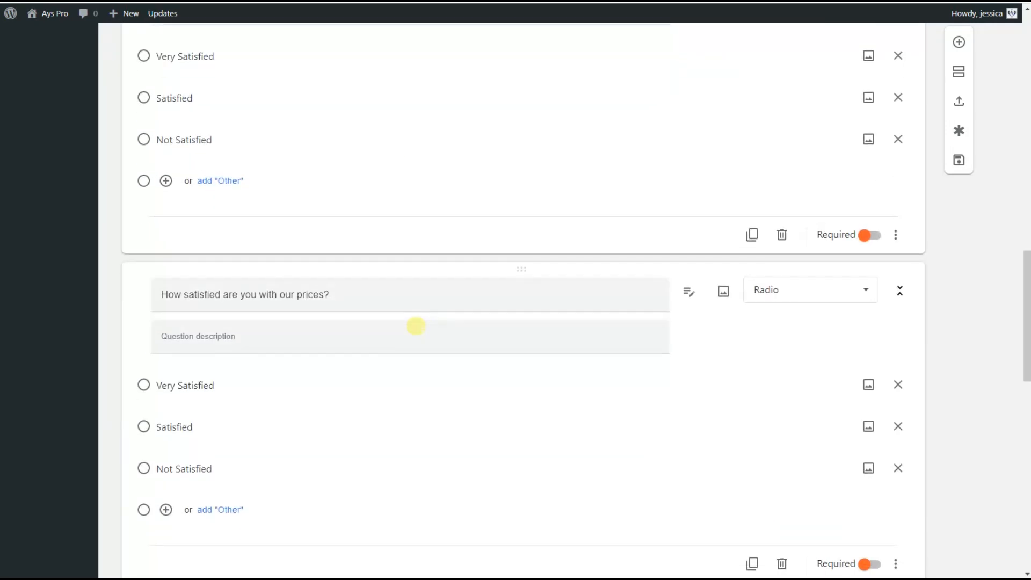
scroll(418, 328, down, 2)
scroll(419, 328, down, 6)
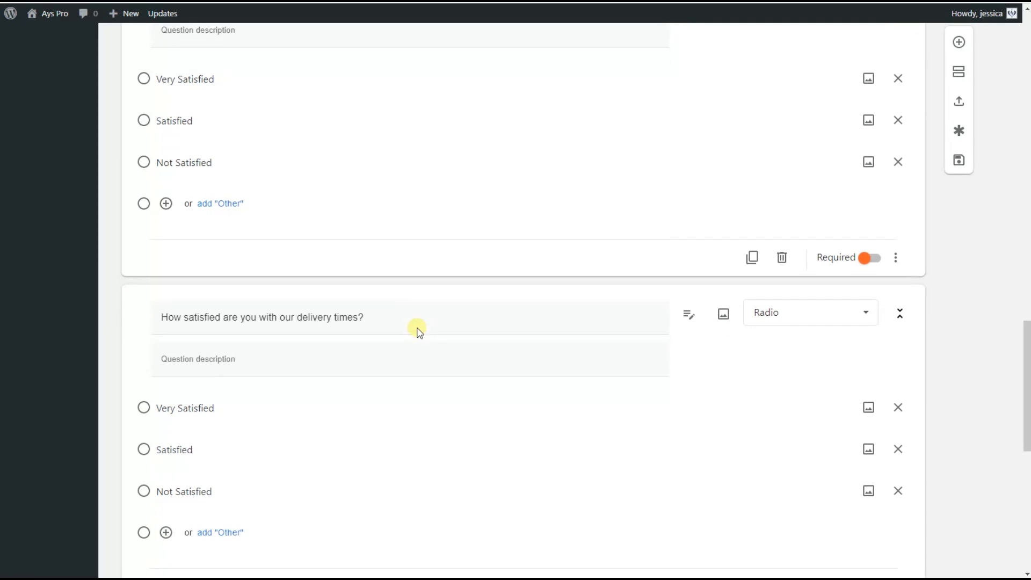
scroll(417, 327, down, 5)
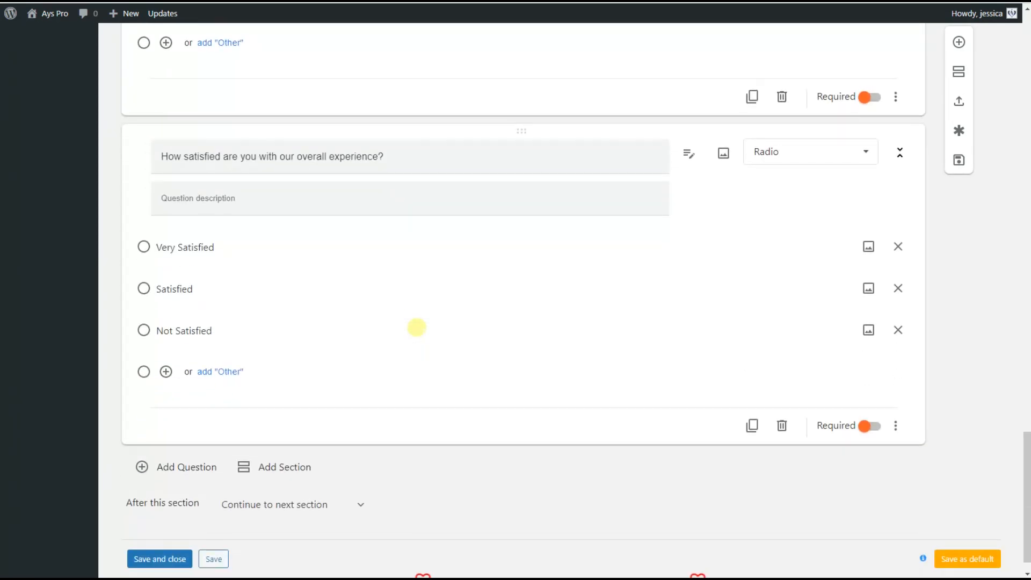
scroll(419, 334, up, 4)
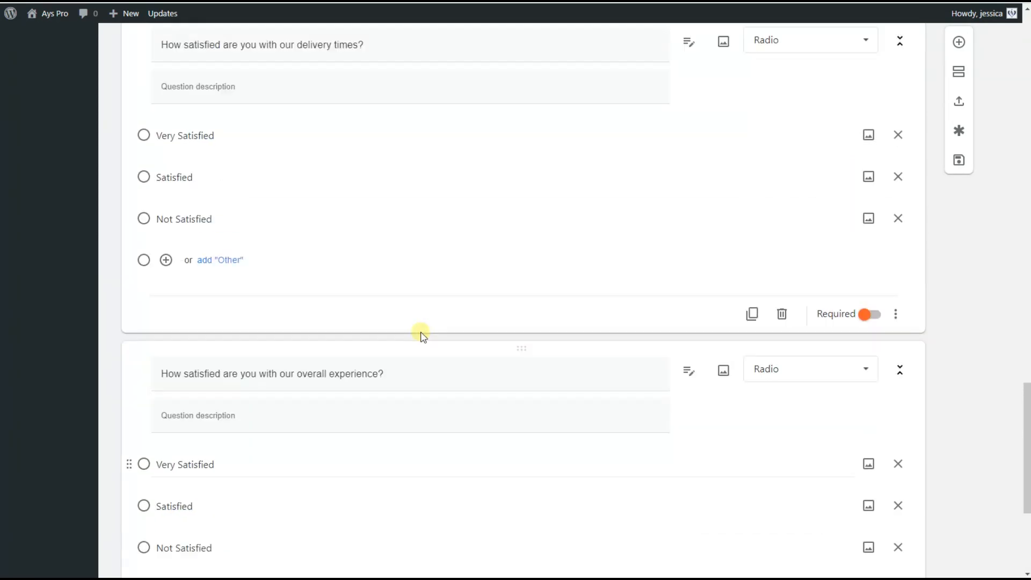